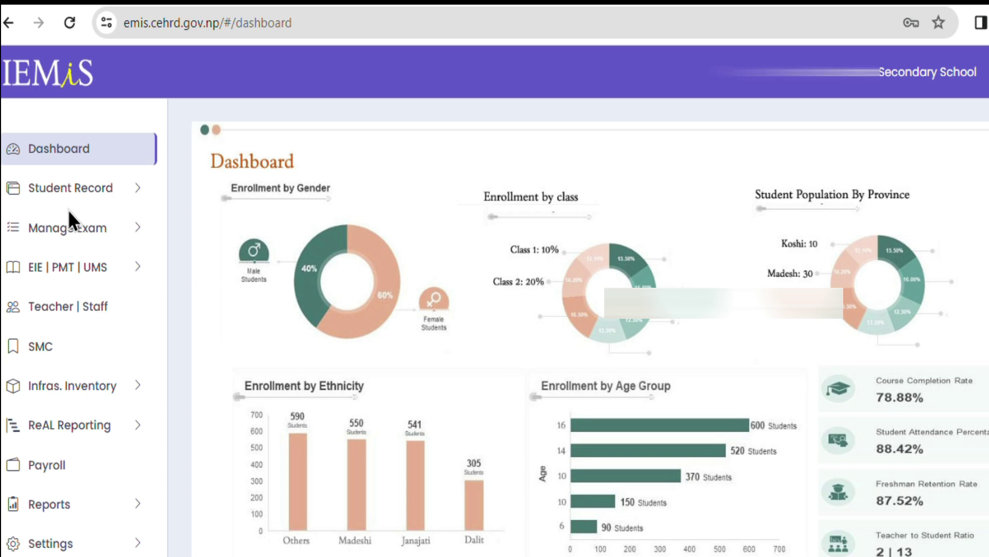
Open the exam subject management page, load the class 4 subject mappings, and review the listed subjects
left_click(95, 242)
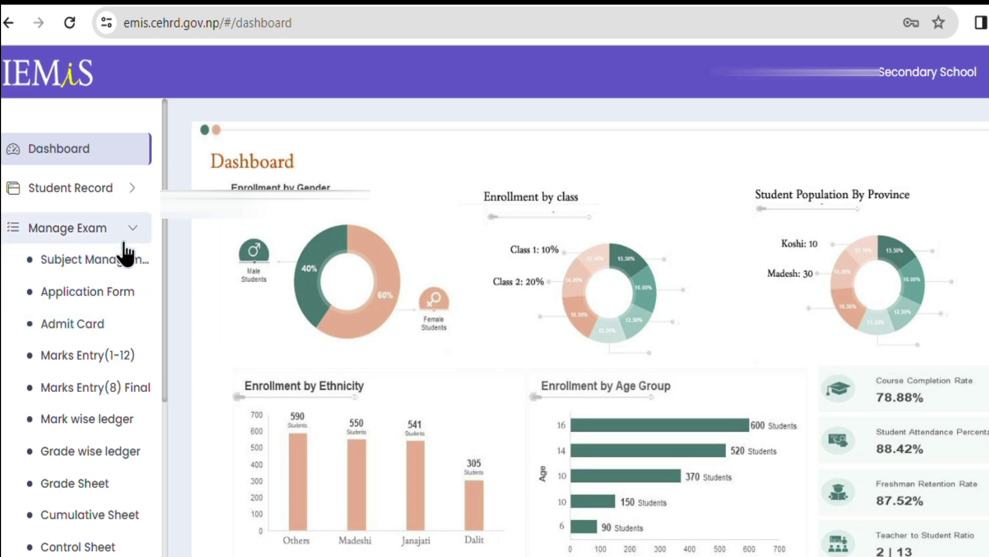
left_click(129, 264)
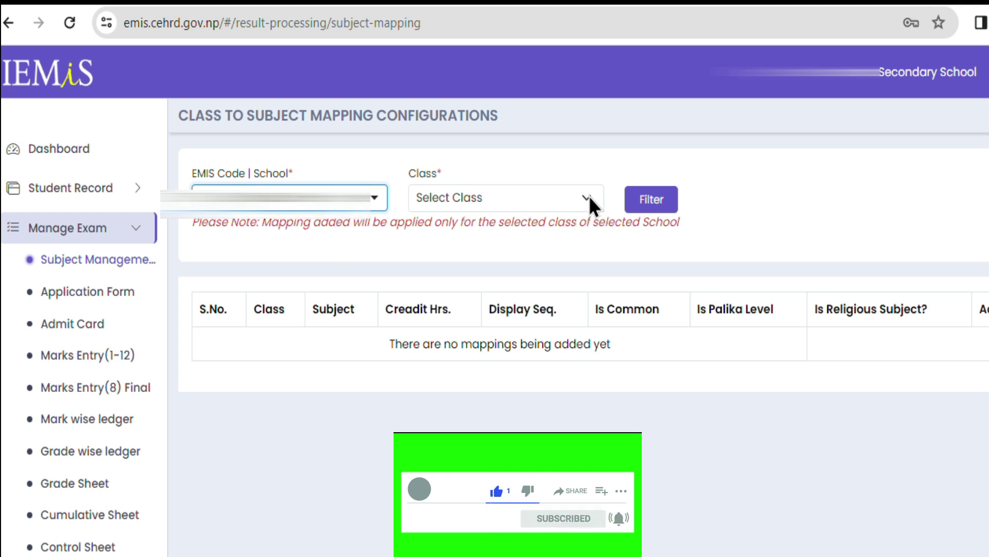
left_click(589, 196)
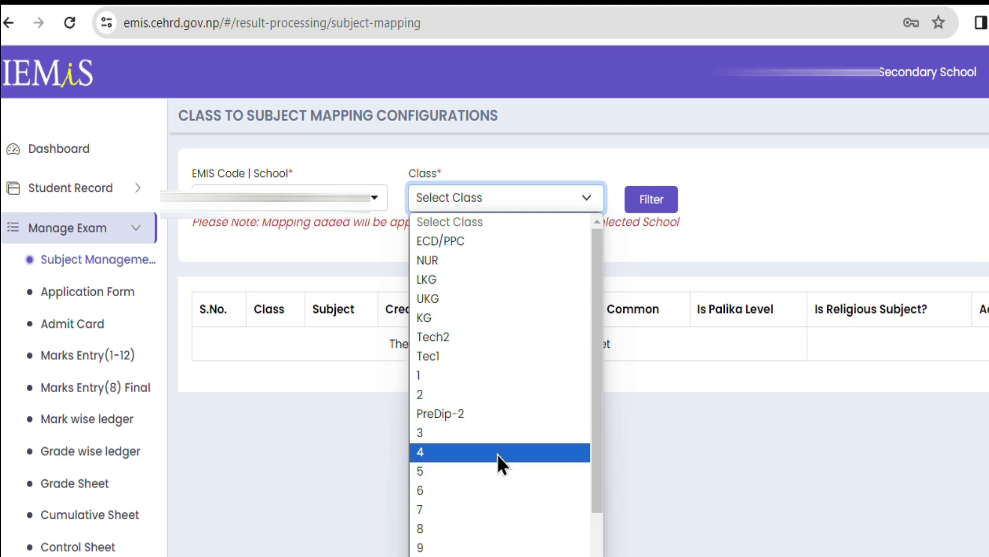
left_click(497, 452)
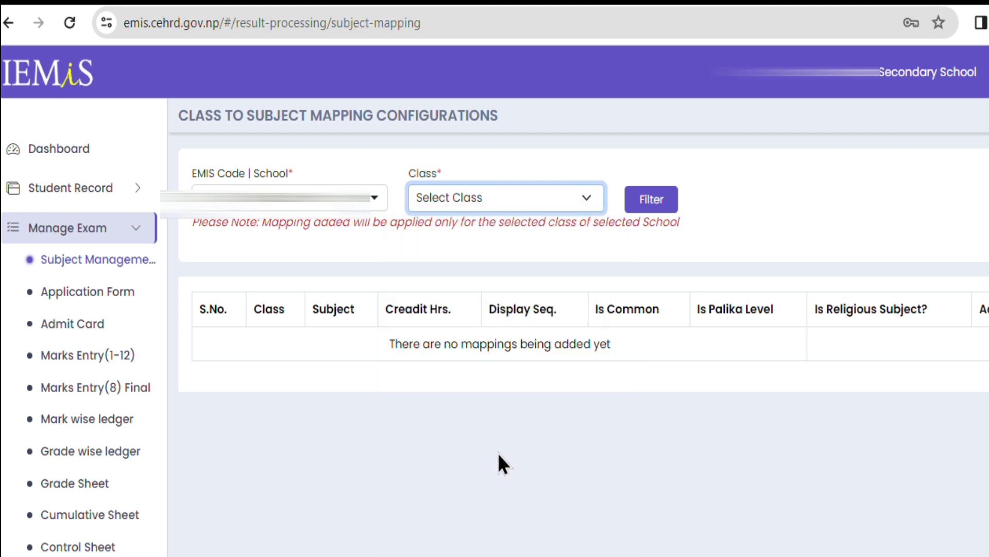
left_click(658, 211)
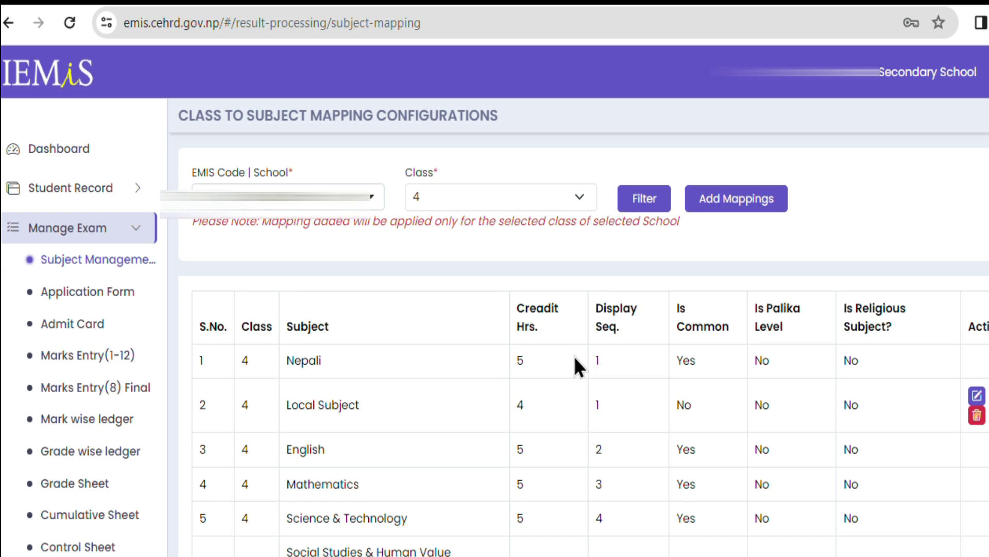
scroll(573, 354, "down", 2)
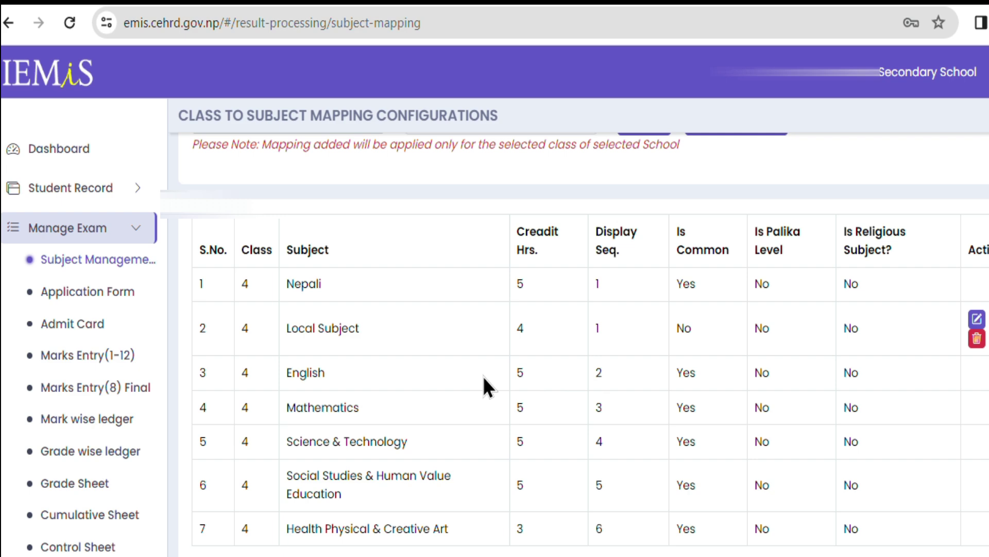
scroll(483, 385, "up", 2)
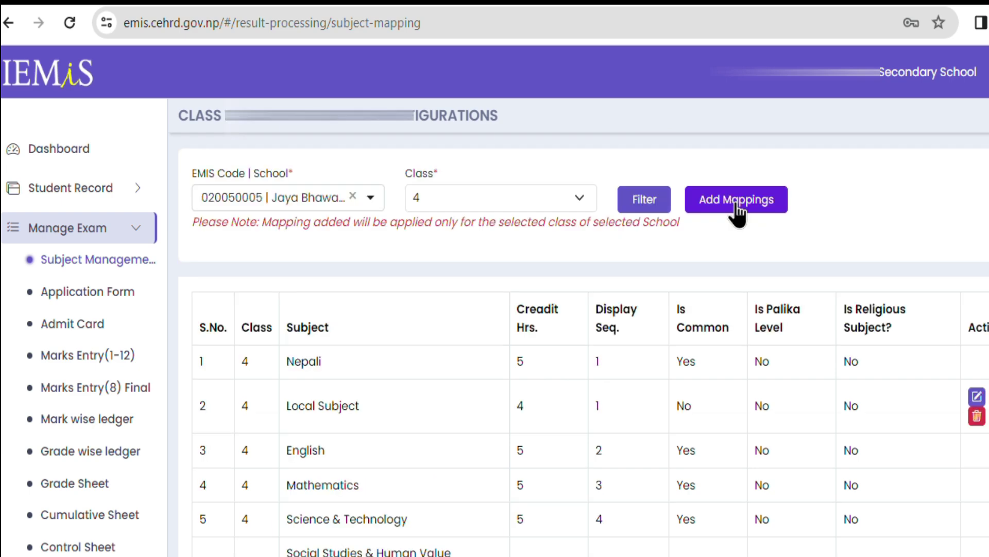
Open the form for adding class 4 subject mappings and examine its subject choices, final marks and credit hours
left_click(735, 202)
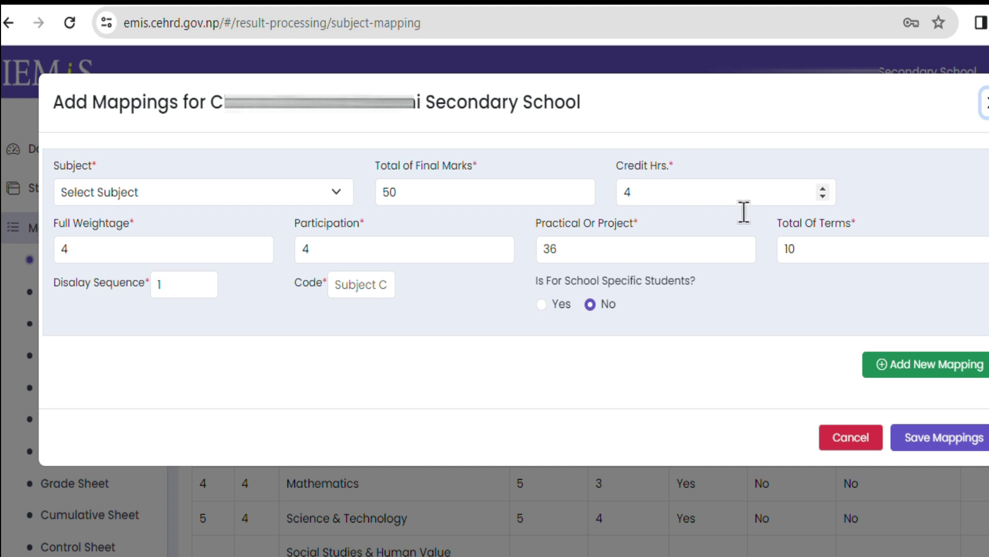
left_click(268, 197)
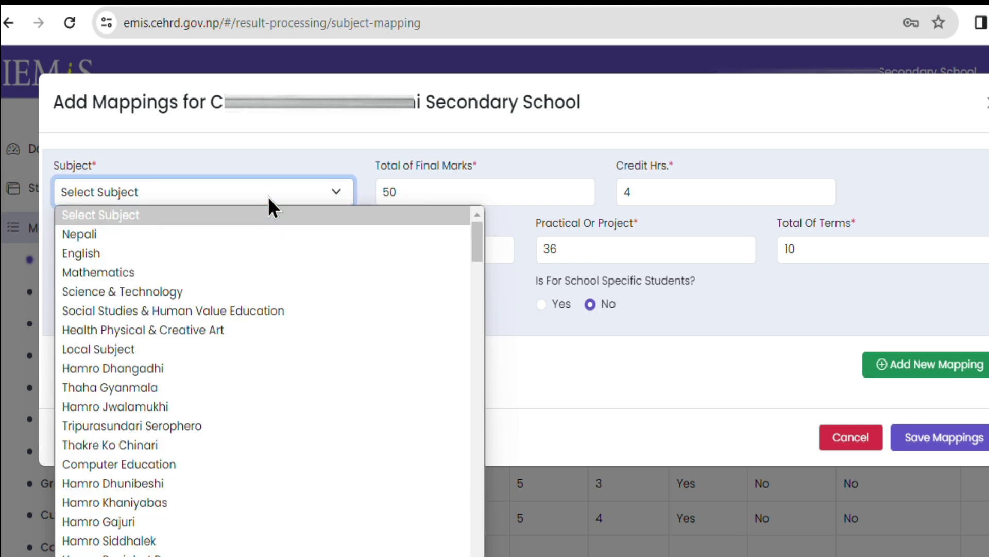
left_click(457, 194)
left_click(547, 193)
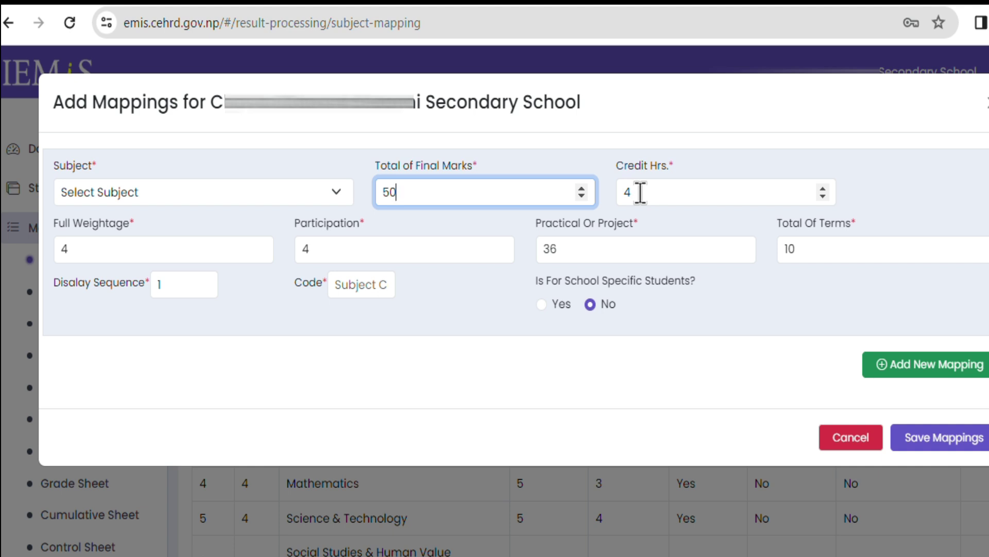
left_click_drag(640, 192, 626, 195)
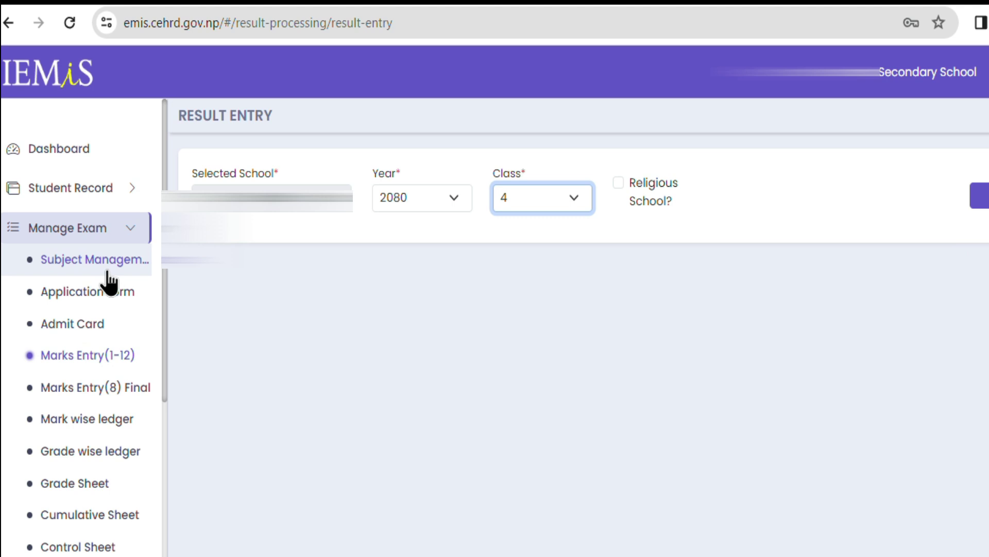
Load the admit card student list for year 2080 and class 4
left_click(115, 332)
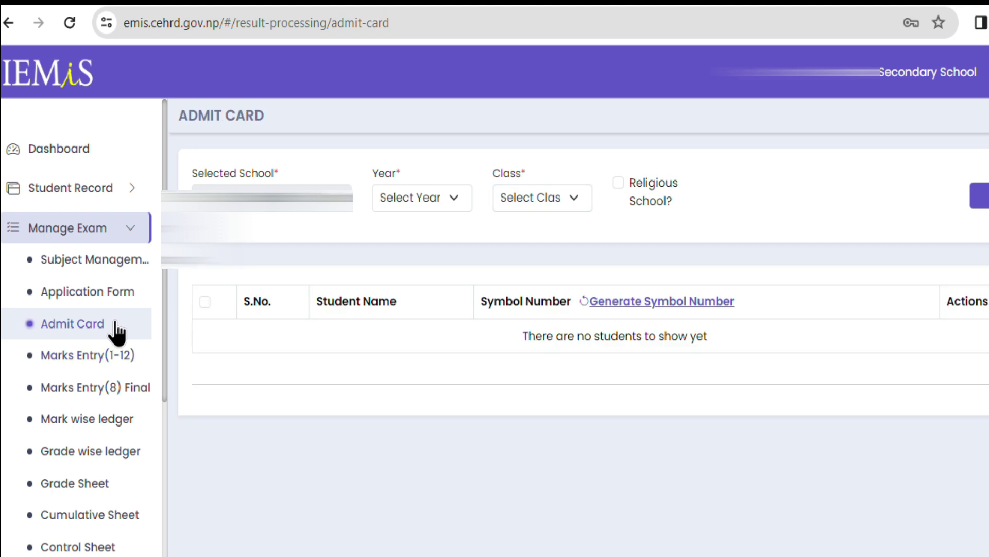
left_click(430, 205)
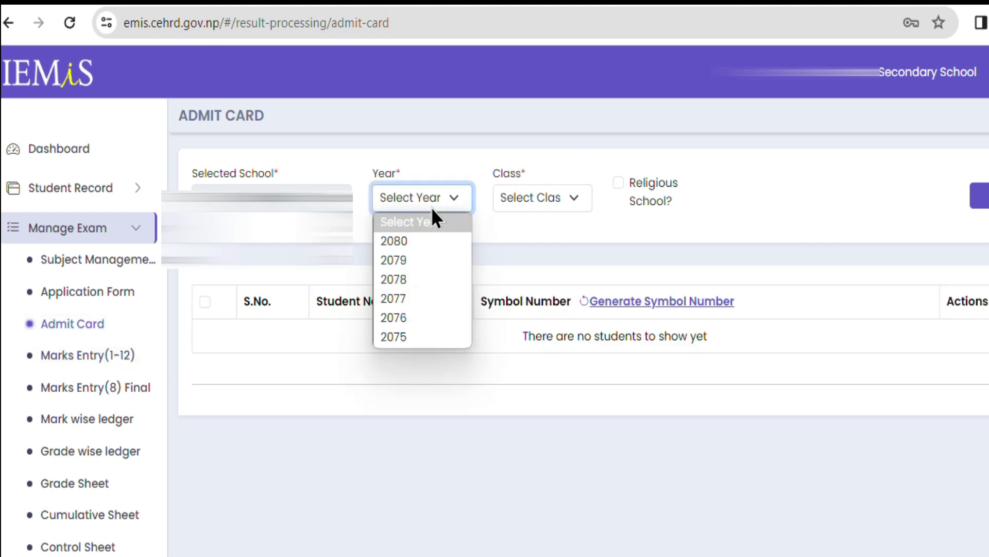
left_click(418, 239)
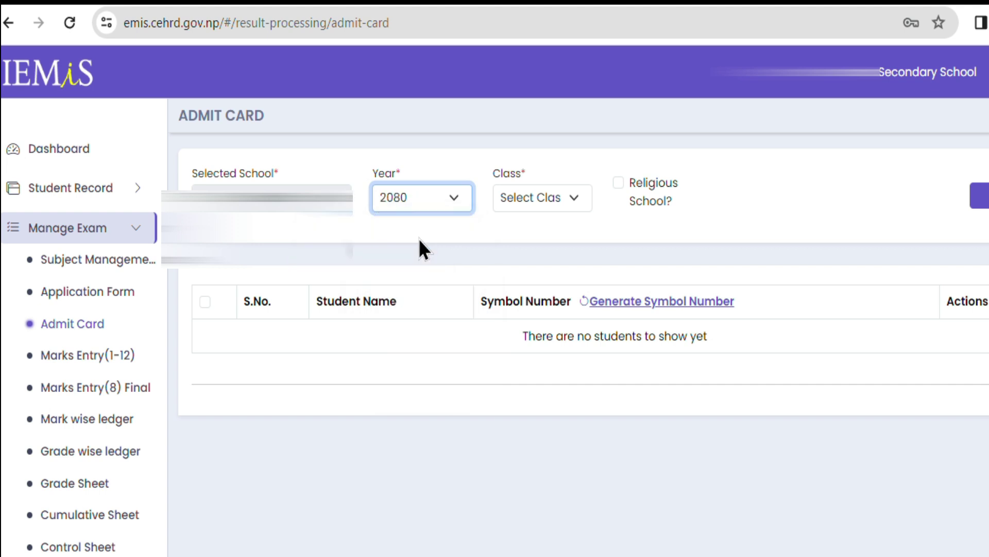
left_click(542, 200)
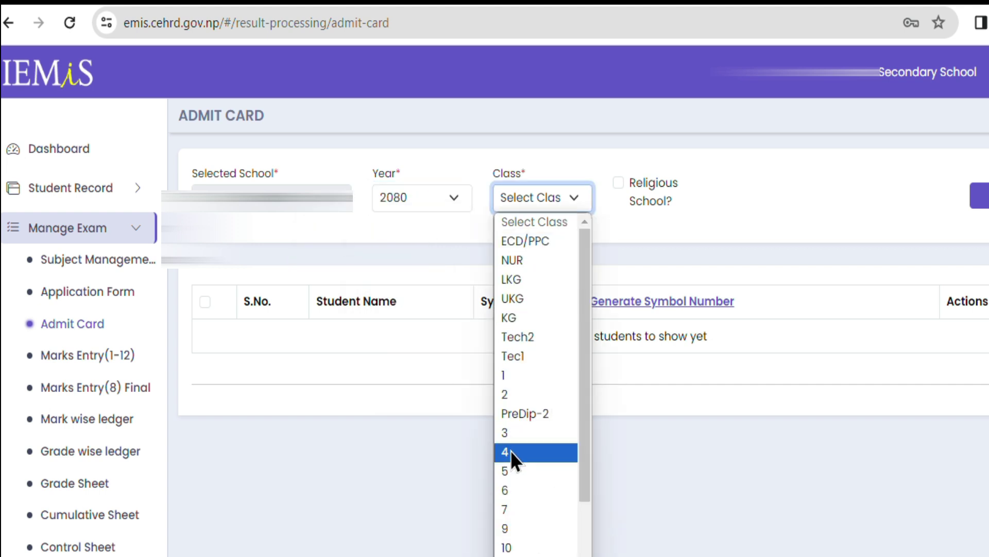
left_click(508, 434)
left_click(521, 206)
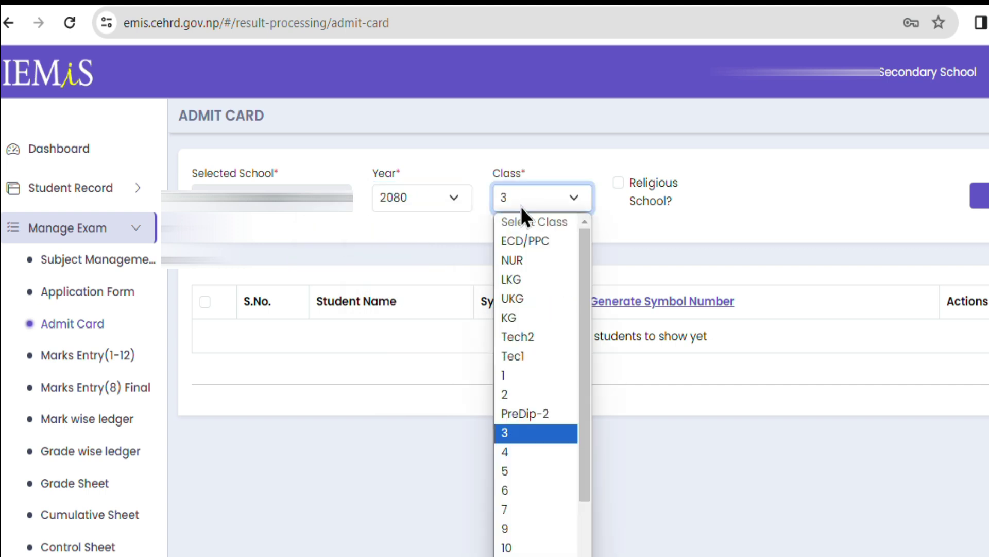
left_click(515, 452)
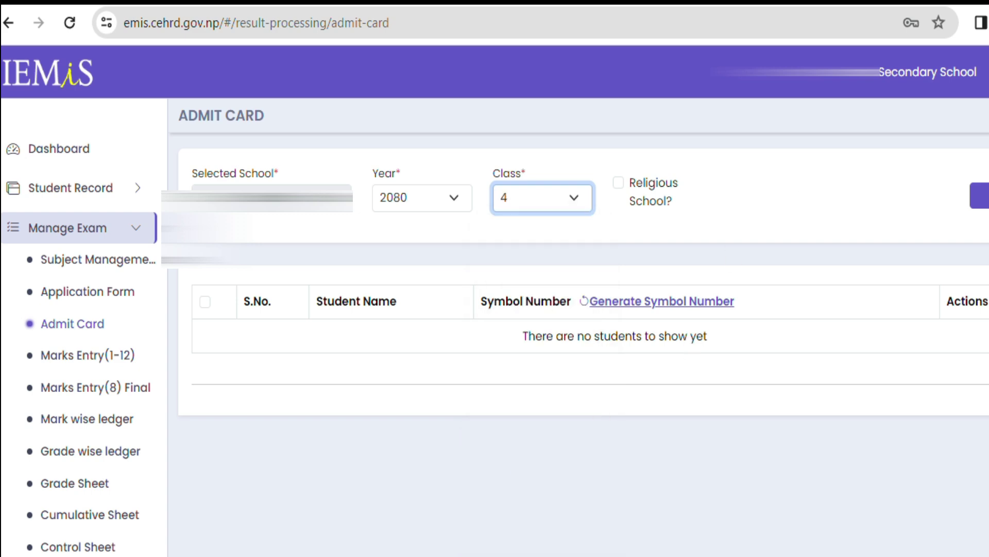
left_click(979, 196)
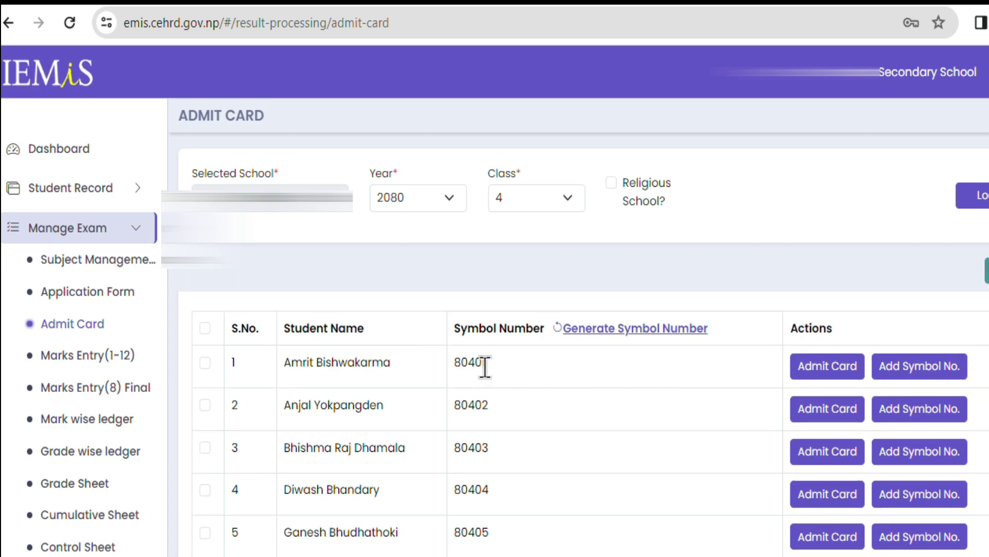
Highlight the first student's symbol number in the admit card list to check it
left_click_drag(487, 363, 447, 377)
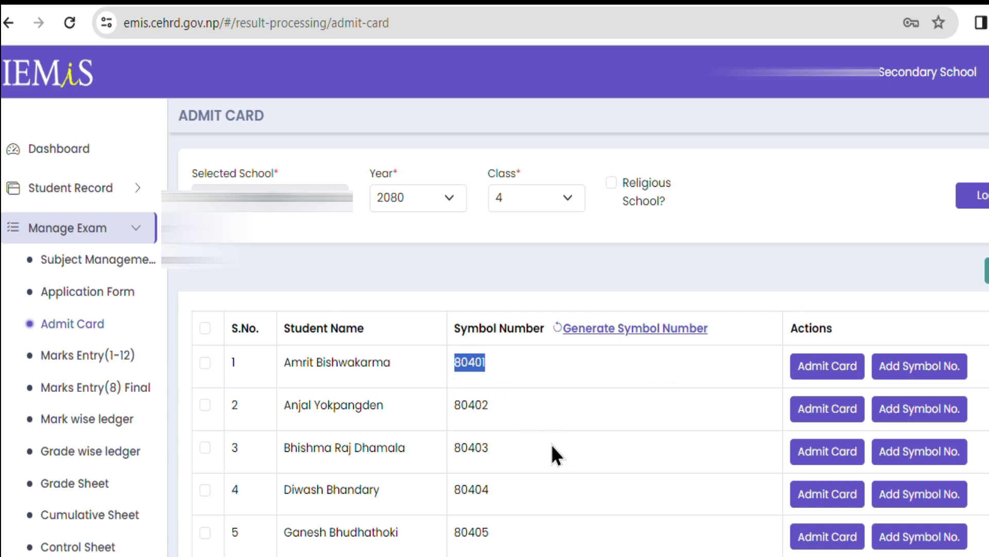
left_click(502, 367)
left_click_drag(487, 364, 472, 367)
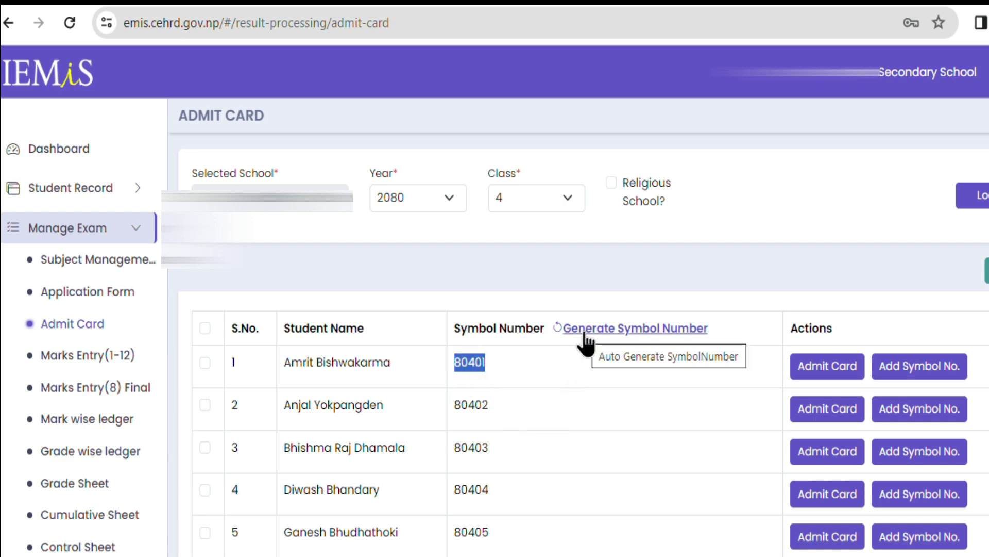
Open marks entry for classes 1-12 and load the students for year 2080 and class 4
left_click(103, 361)
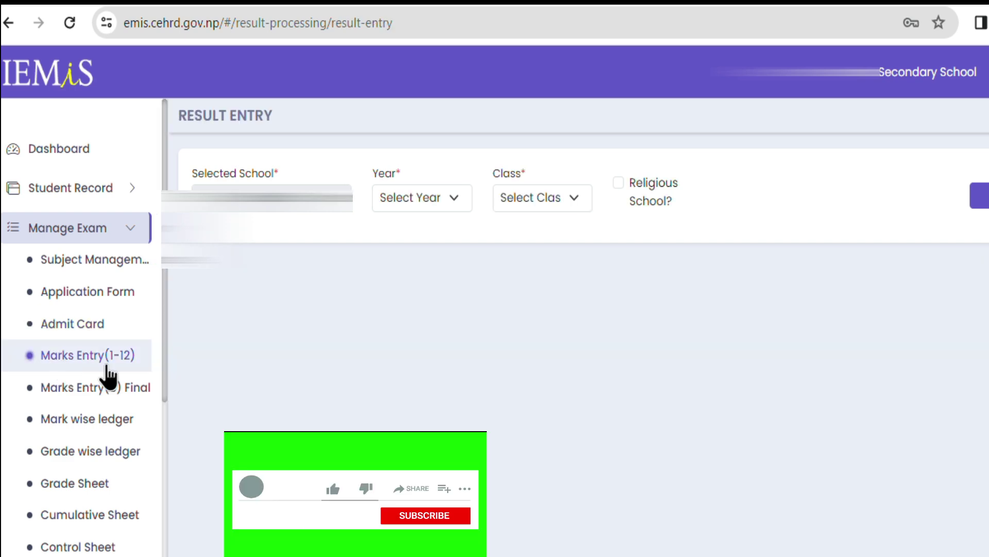
left_click(404, 201)
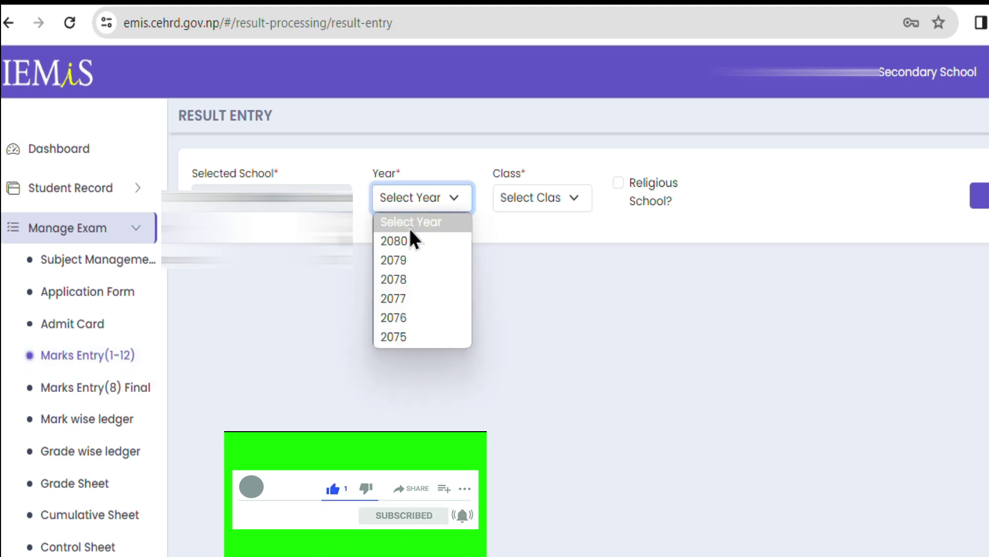
left_click(411, 242)
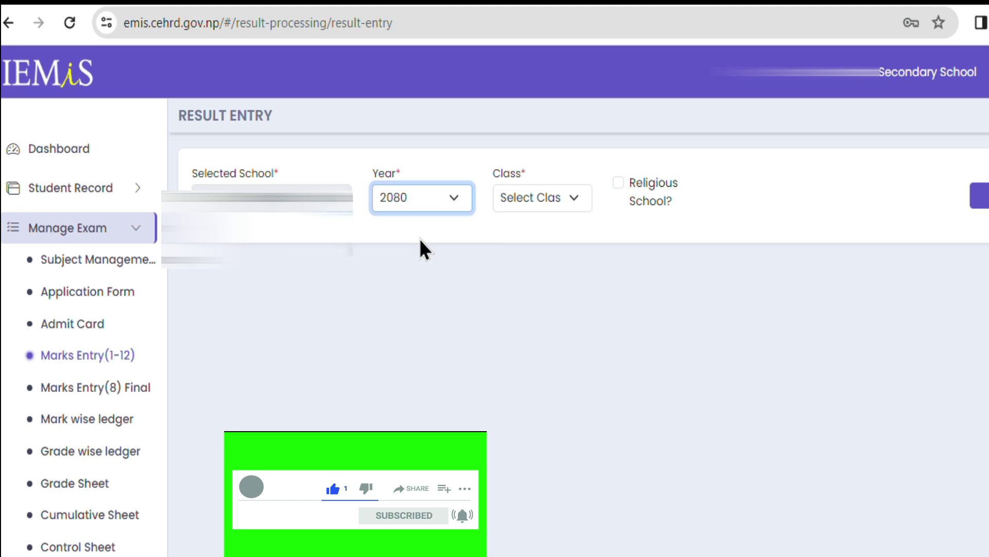
left_click(545, 199)
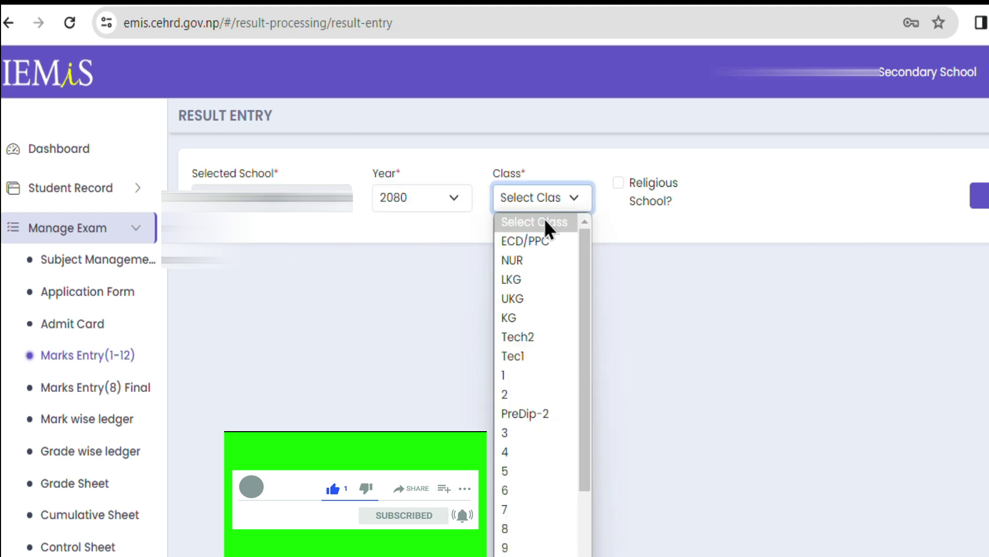
left_click(527, 451)
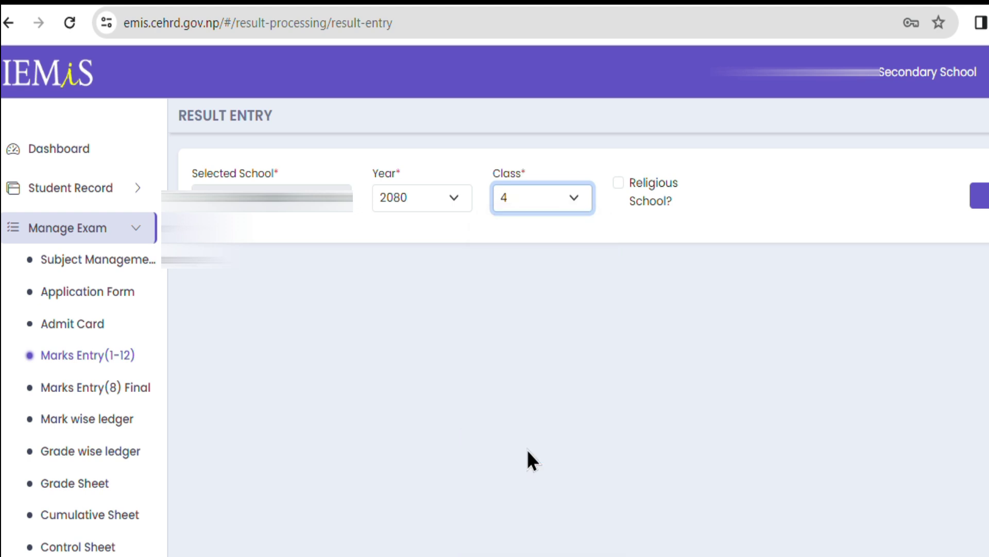
left_click(979, 195)
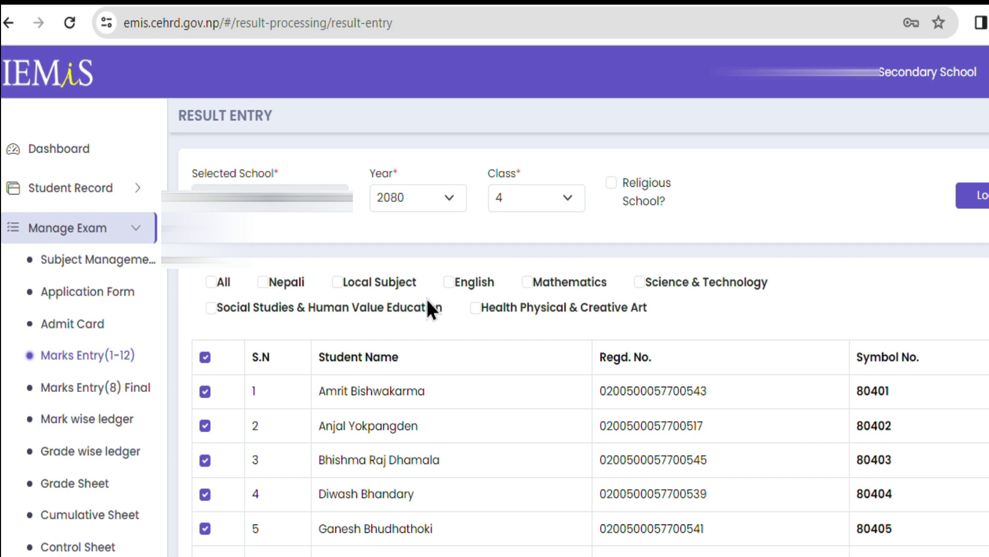
Display the Nepali marks fields for the class 4 students and save the marks
left_click(263, 284)
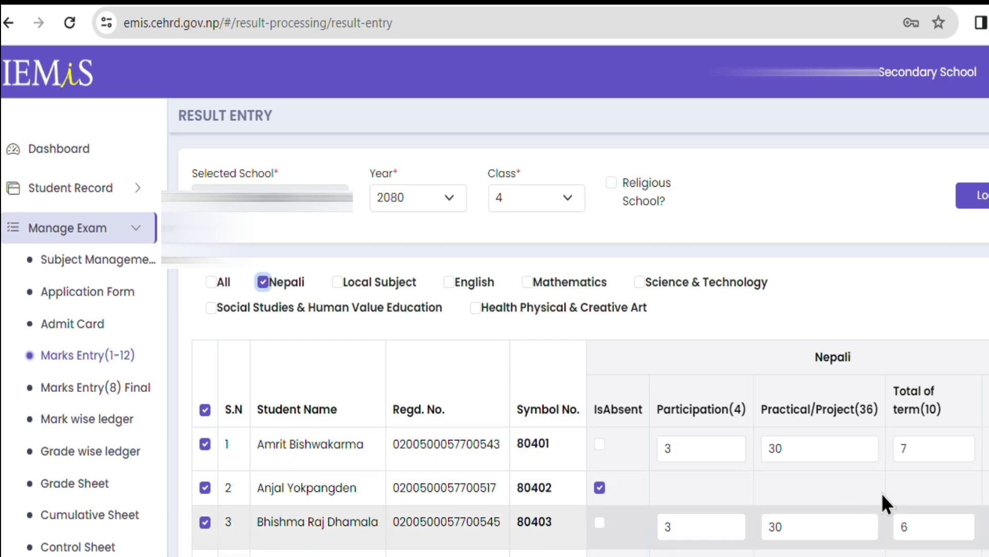
scroll(957, 466, "down", 5)
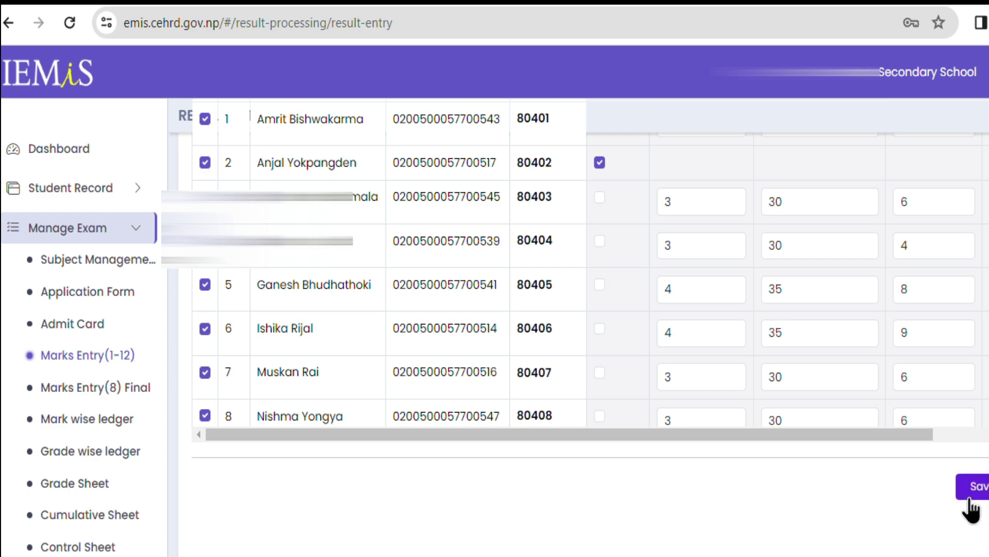
left_click(971, 505)
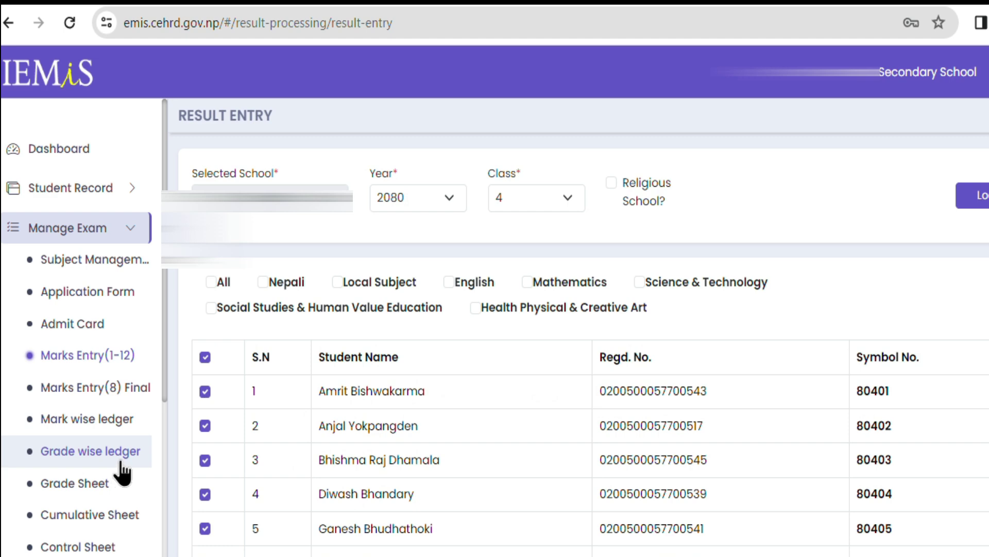
Load the grade wise ledger for year 2080 and class 4
left_click(122, 463)
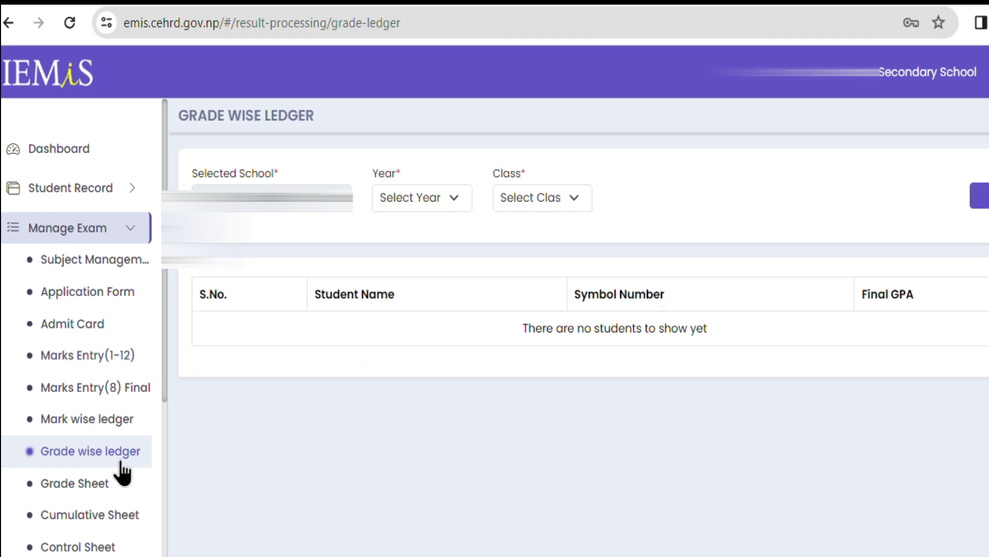
left_click(416, 209)
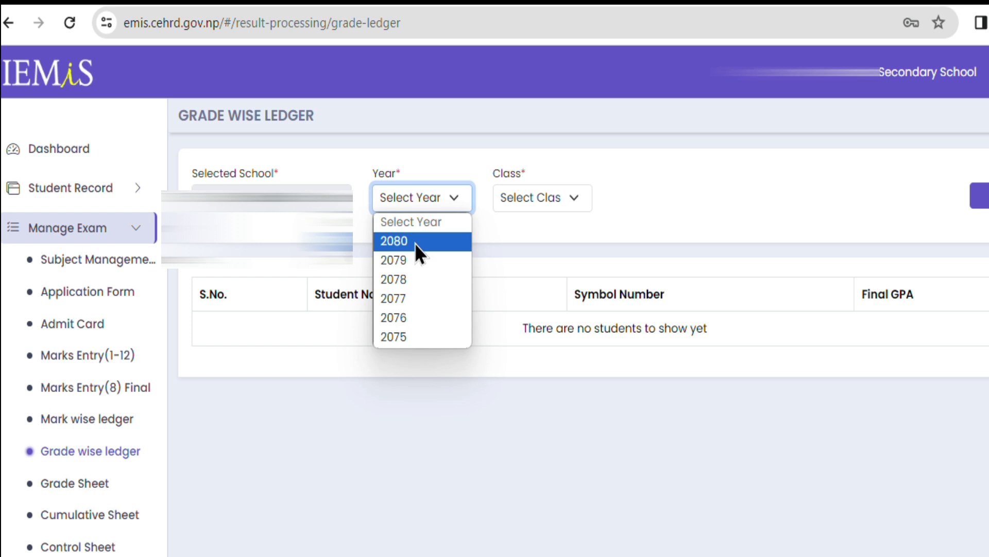
left_click(415, 243)
left_click(525, 197)
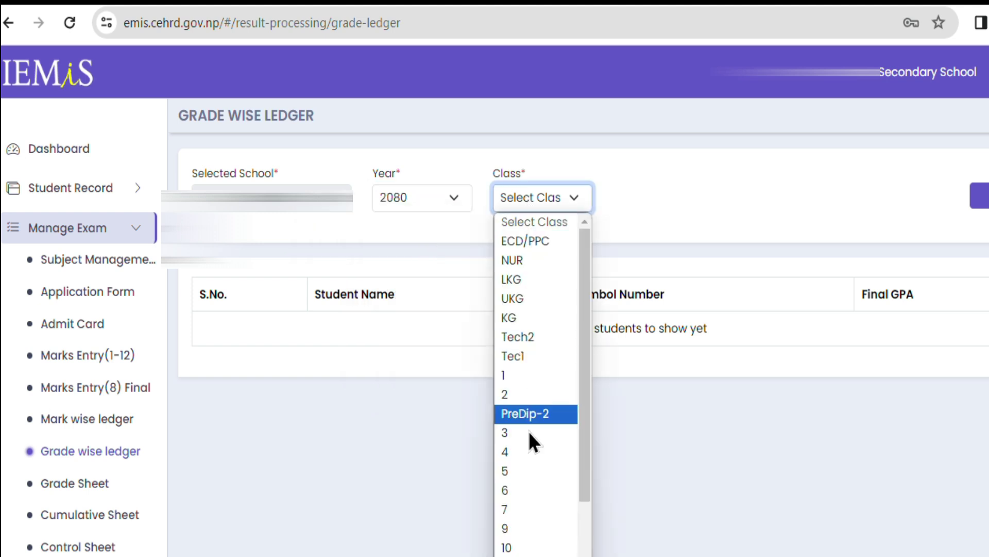
left_click(527, 452)
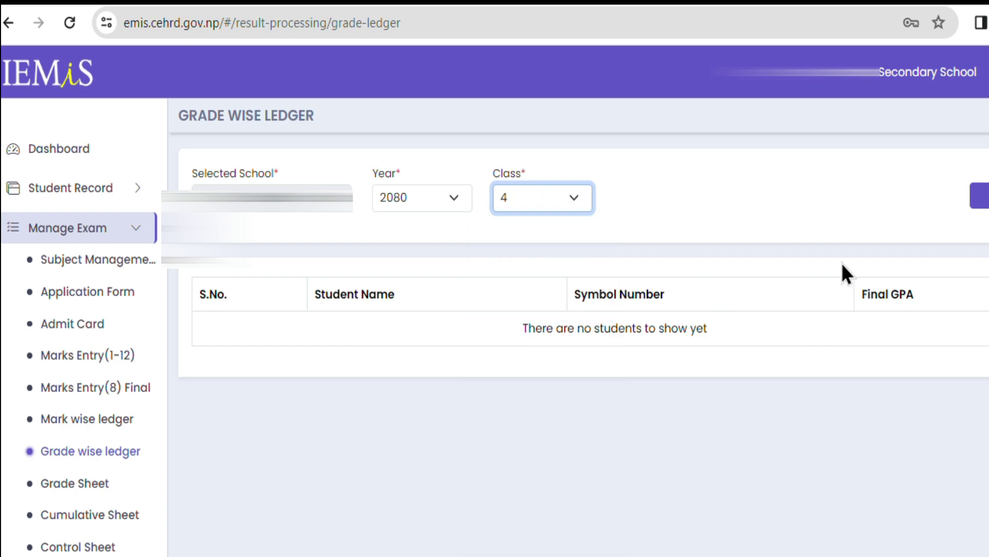
left_click(980, 196)
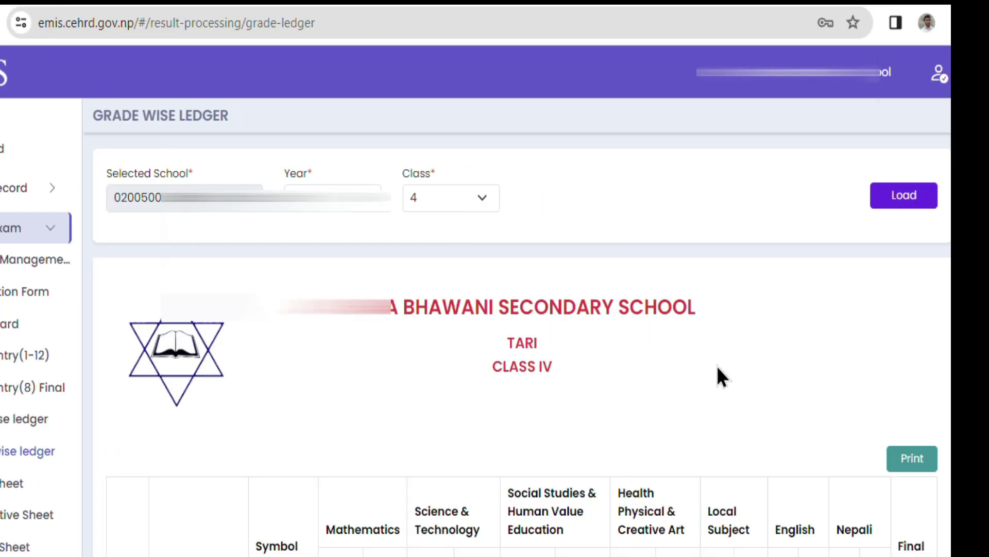
Review the class 4 grade ledger, start printing it, and set the destination to Brother DCP-T300 Printer
scroll(722, 376, "down", 5)
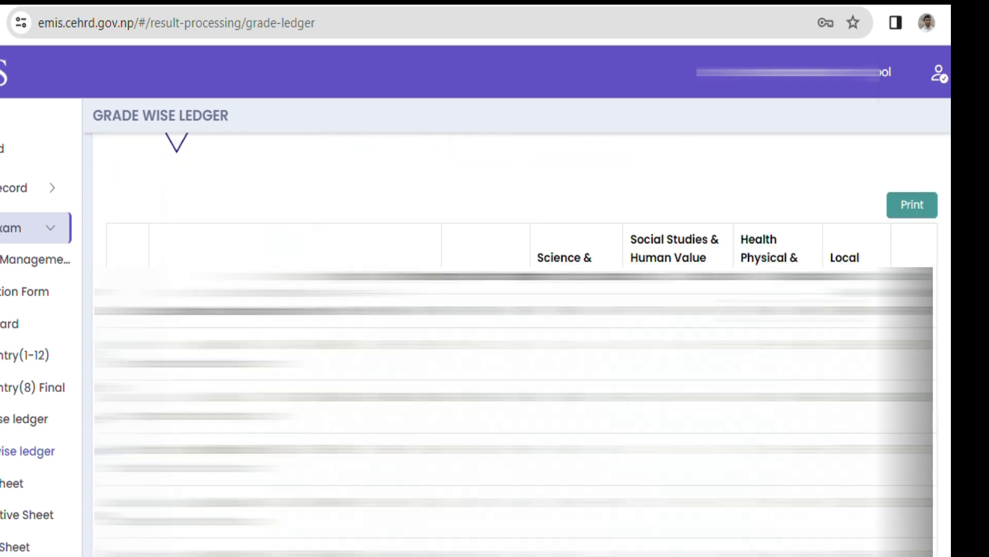
scroll(515, 341, "down", 3)
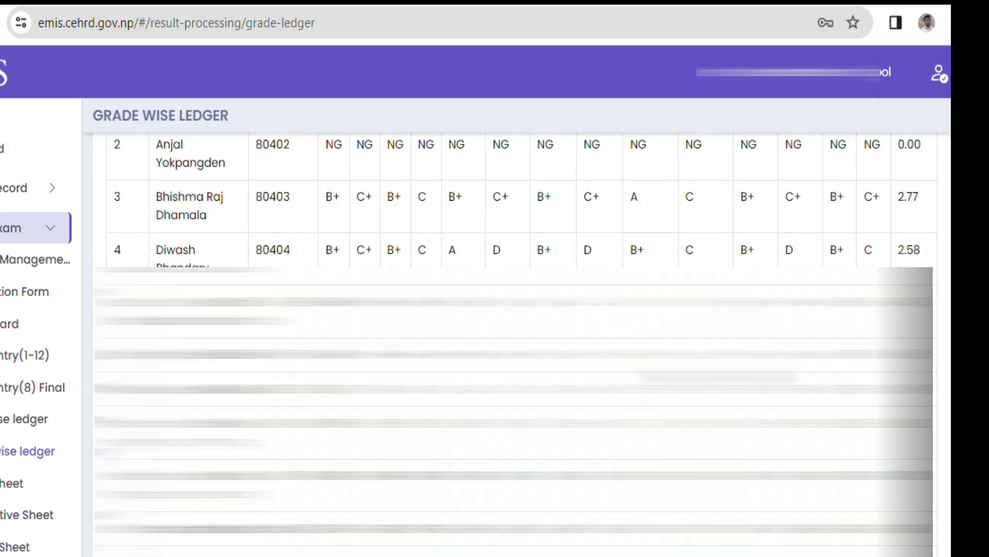
scroll(515, 341, "down", 8)
scroll(516, 340, "up", 15)
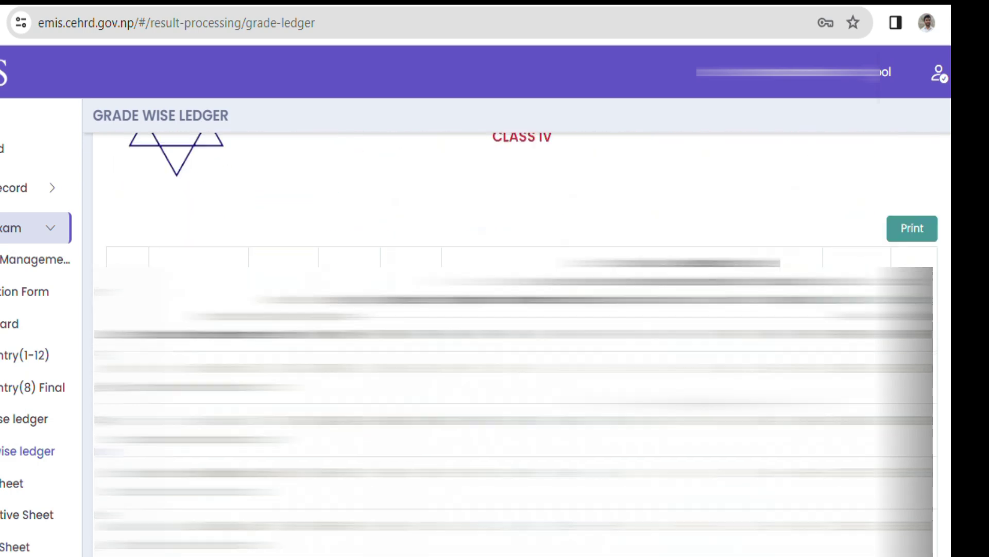
left_click(910, 227)
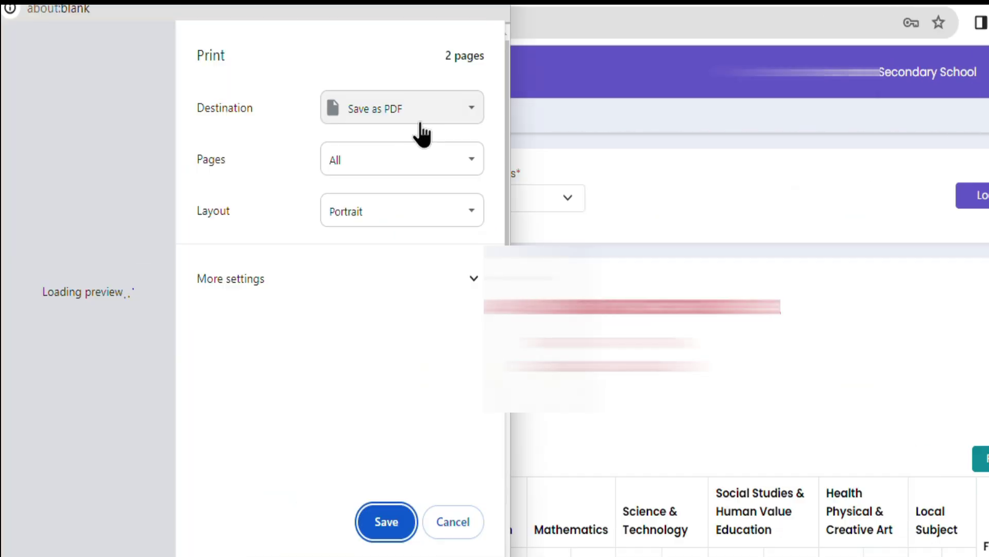
left_click(422, 116)
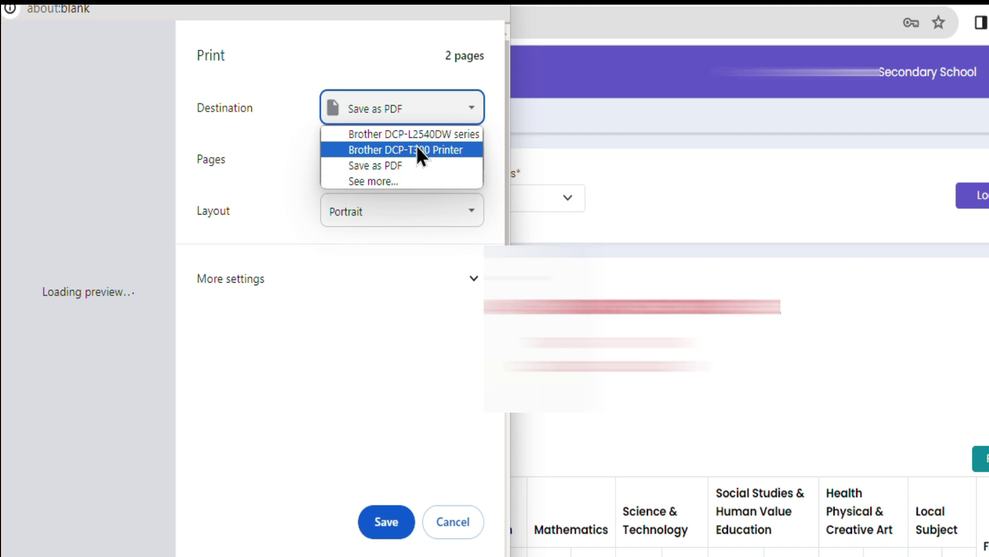
left_click(416, 149)
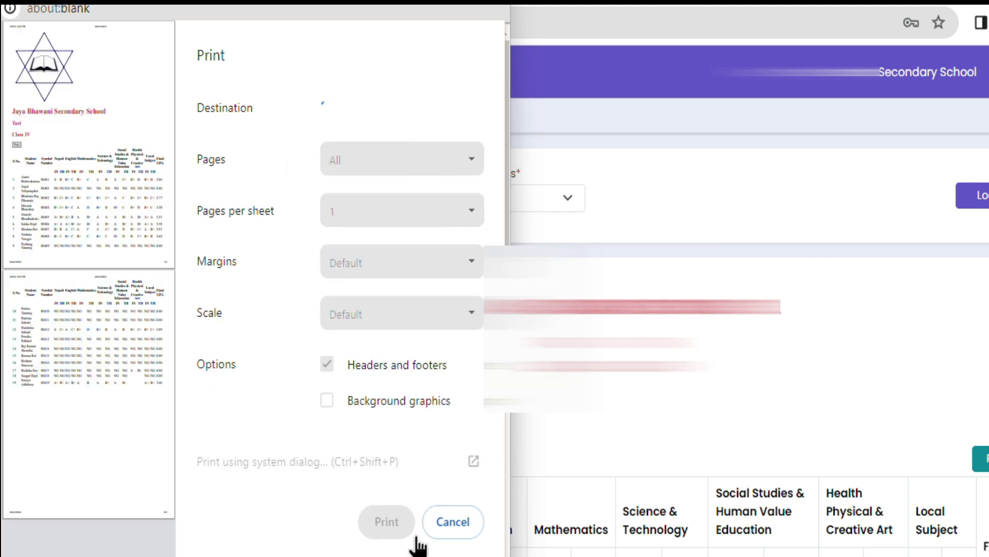